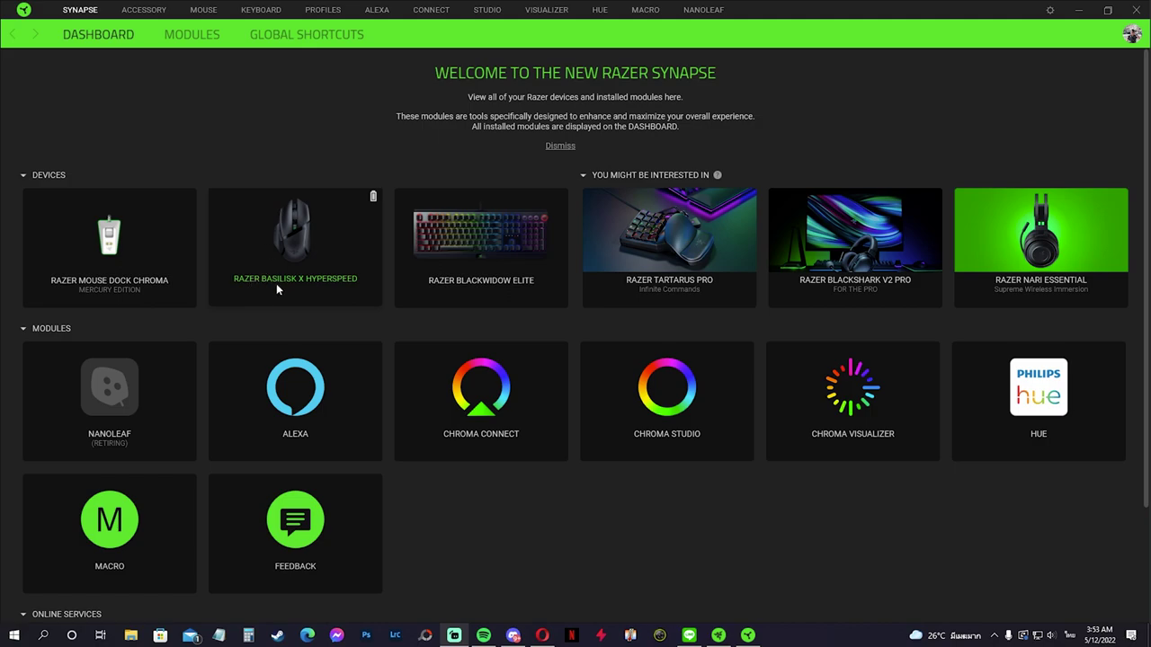
Step: Set the Razer Basilisk X HyperSpeed's sensitivity to 2 stages, with stage 2 at 1600 DPI
click(275, 219)
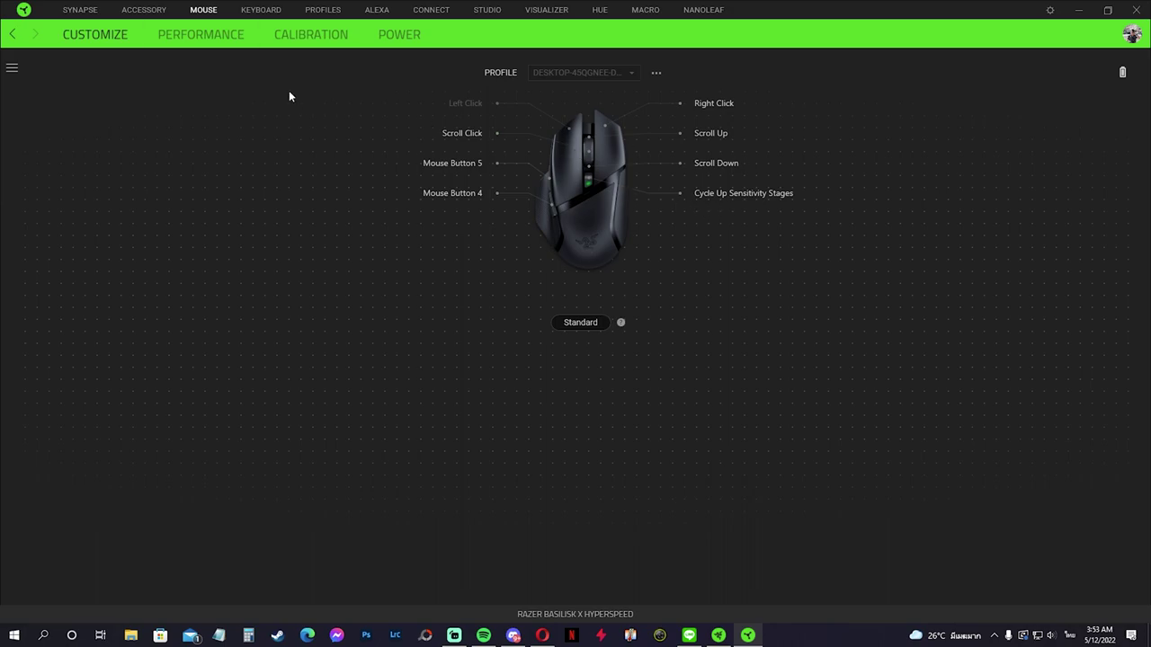
click(200, 34)
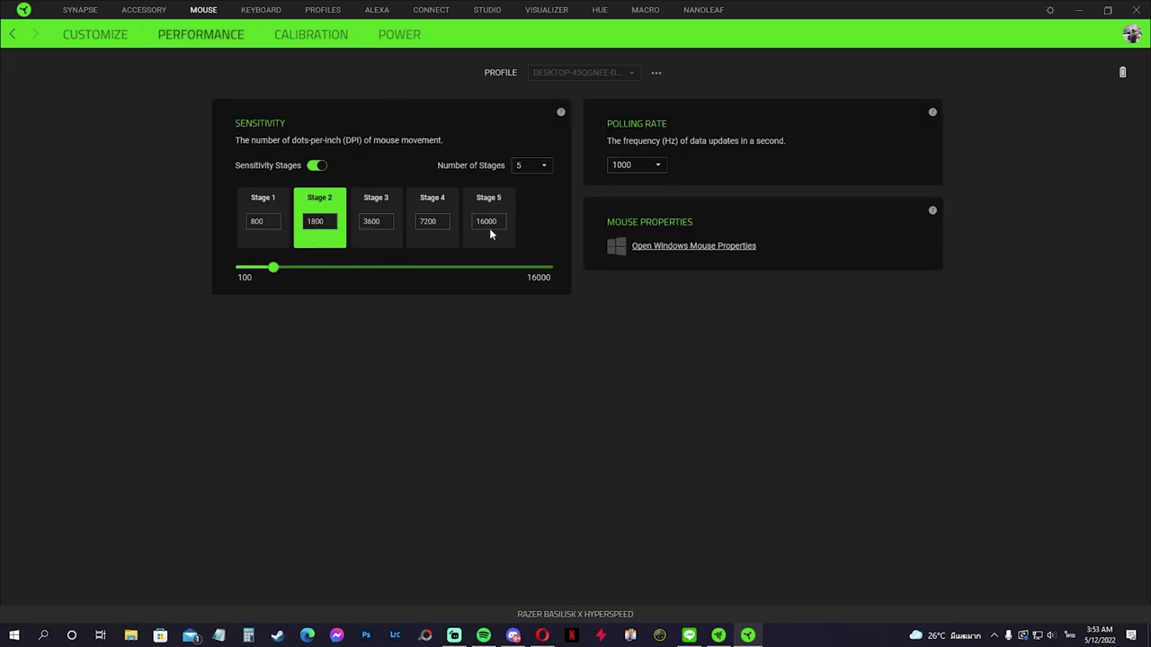
click(534, 167)
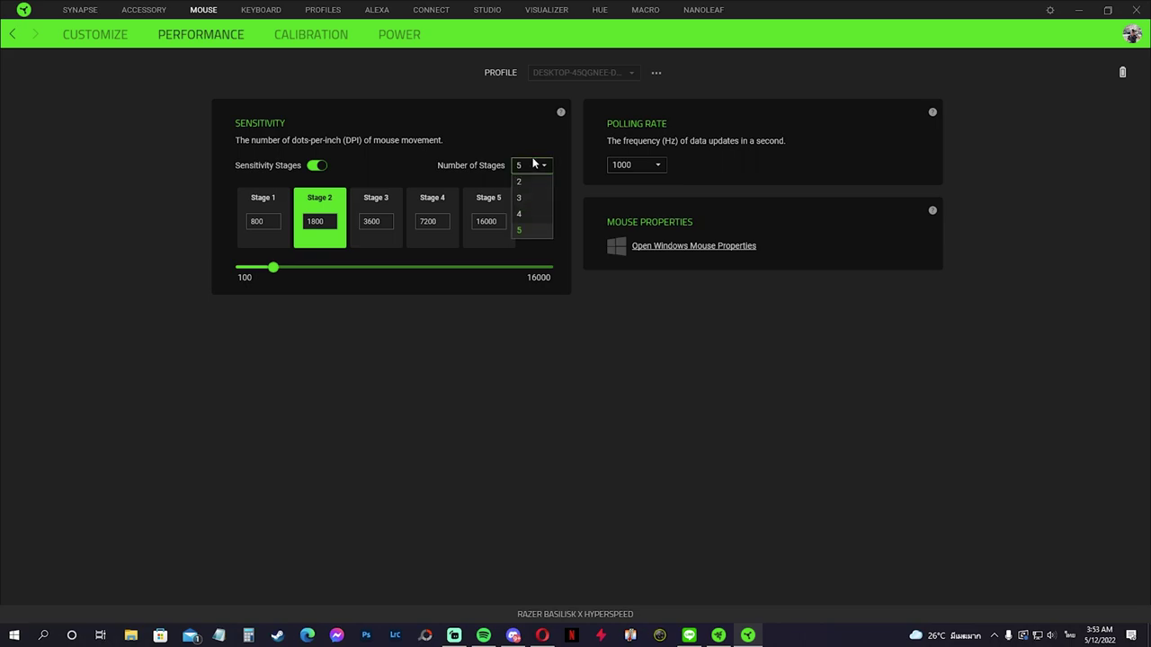
click(532, 183)
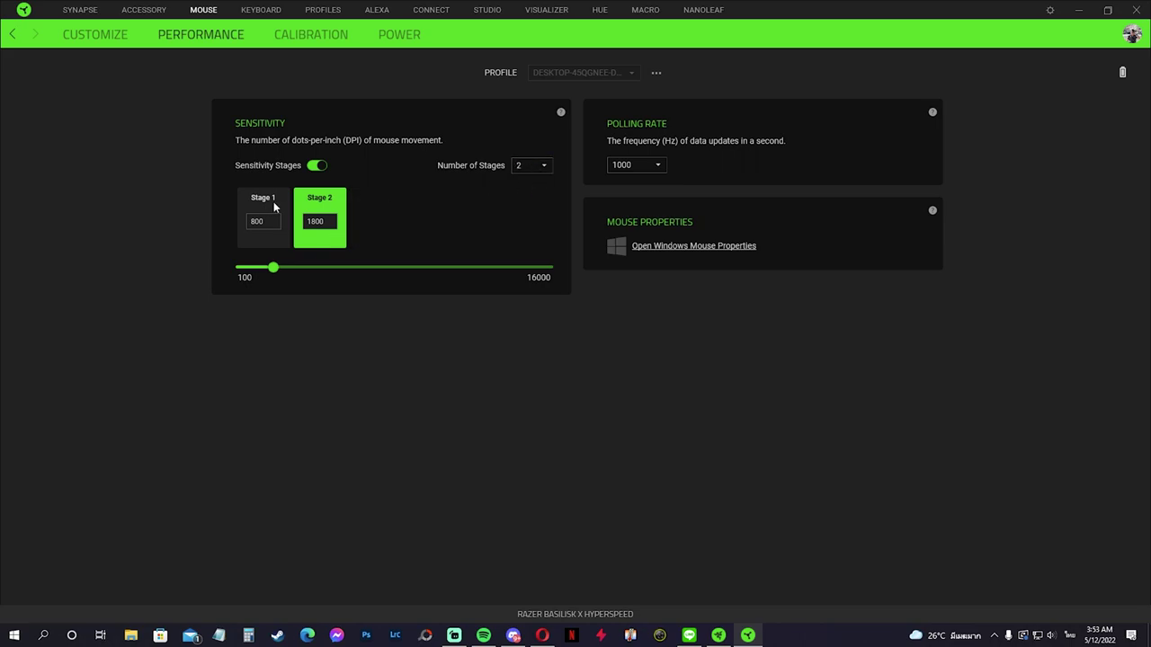
double_click(322, 227)
text(1600)
Step: Turn the mouse's sensitivity stages off and back on, and dismiss the Soda PDF activation notice
click(317, 165)
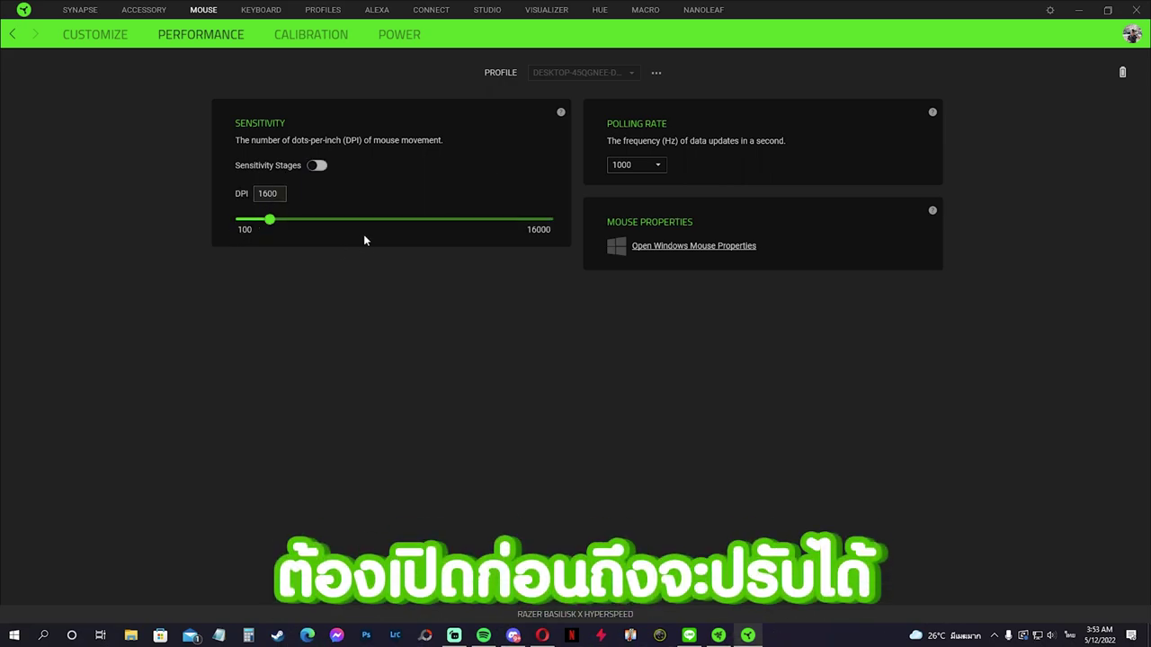
click(315, 165)
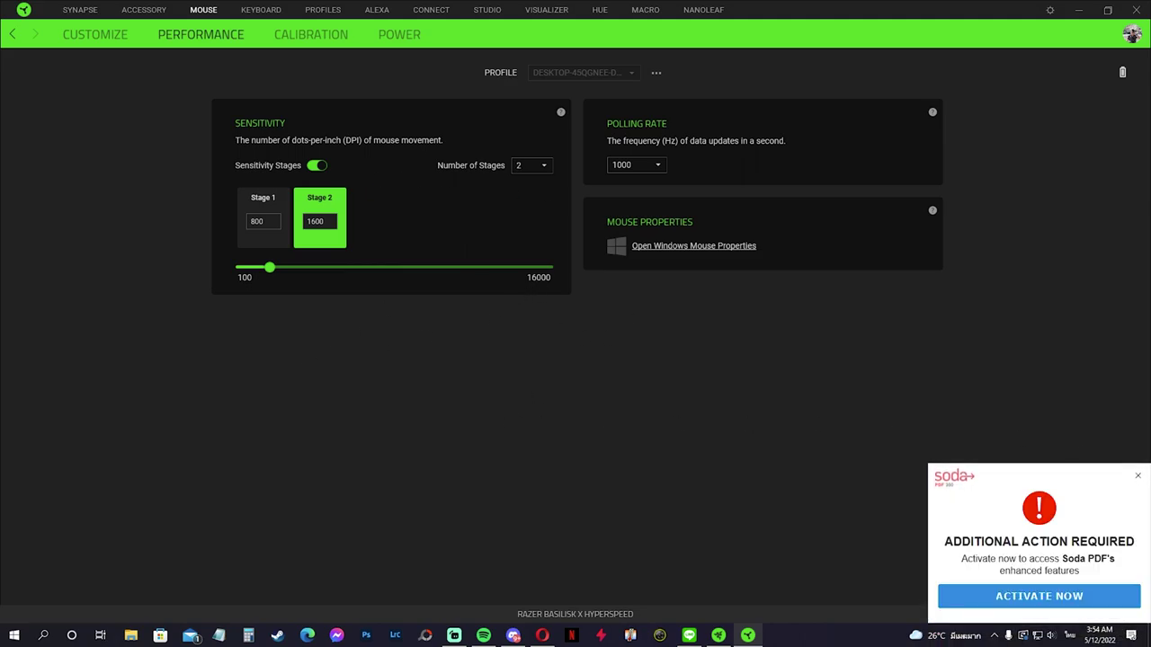
click(1139, 475)
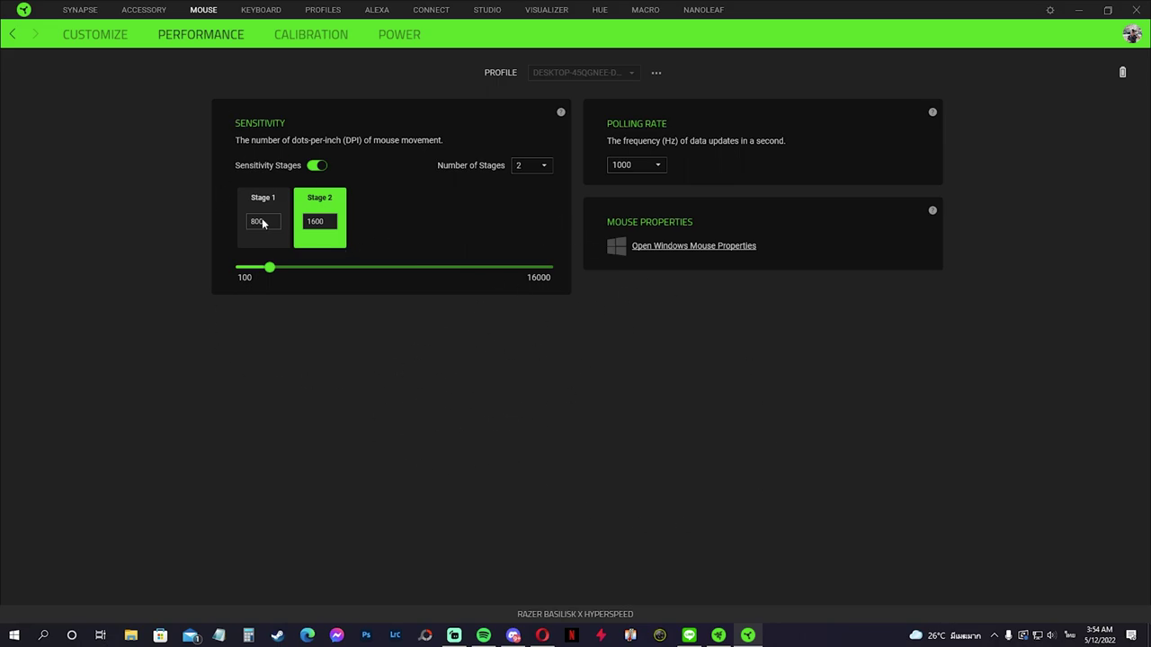
Step: Examine the available choices for the number of sensitivity stages and the polling rate
click(533, 171)
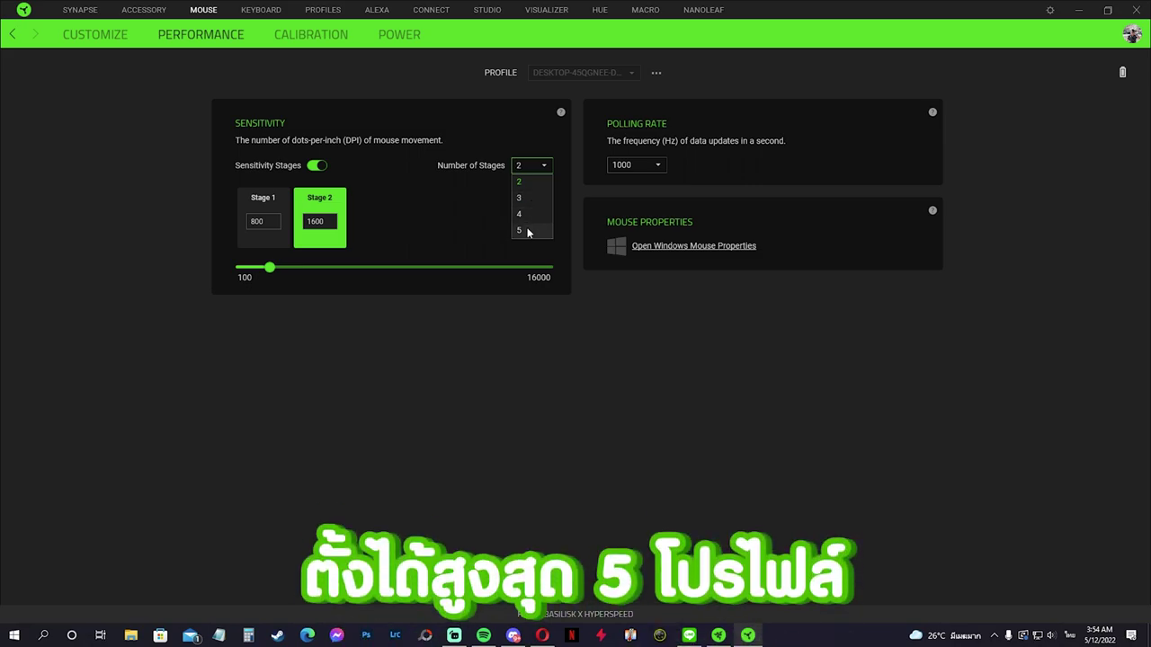
click(421, 390)
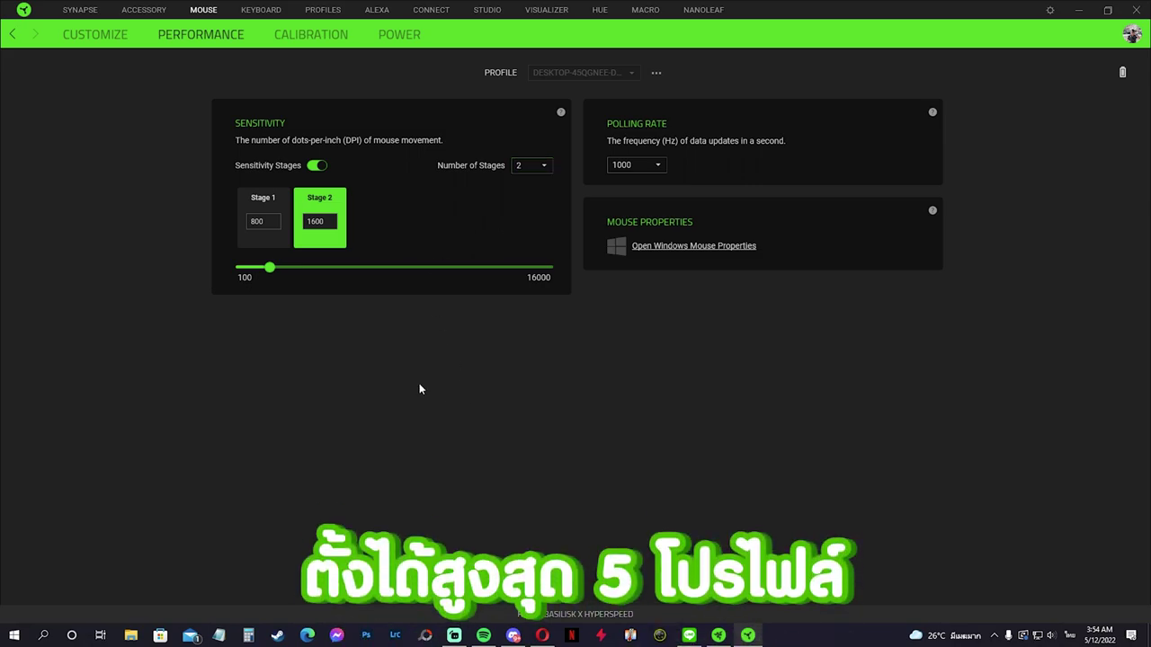
click(660, 167)
click(660, 167)
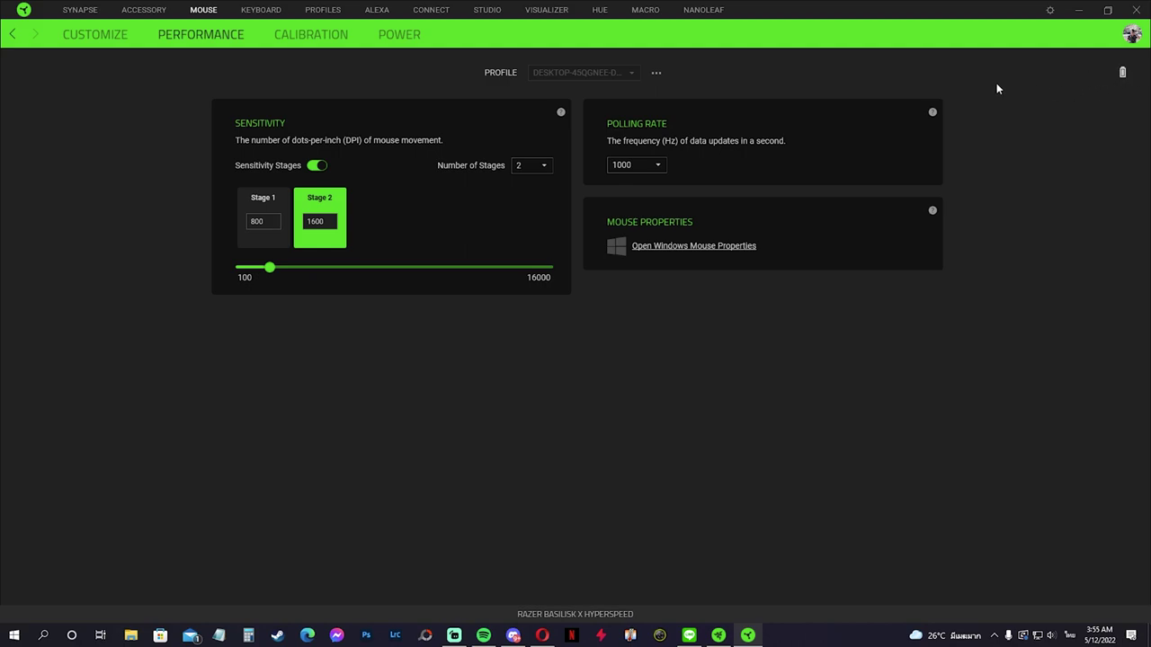
Step: Try a wireless power saving idle time of 15 minutes and set it back to 5 minutes
click(399, 36)
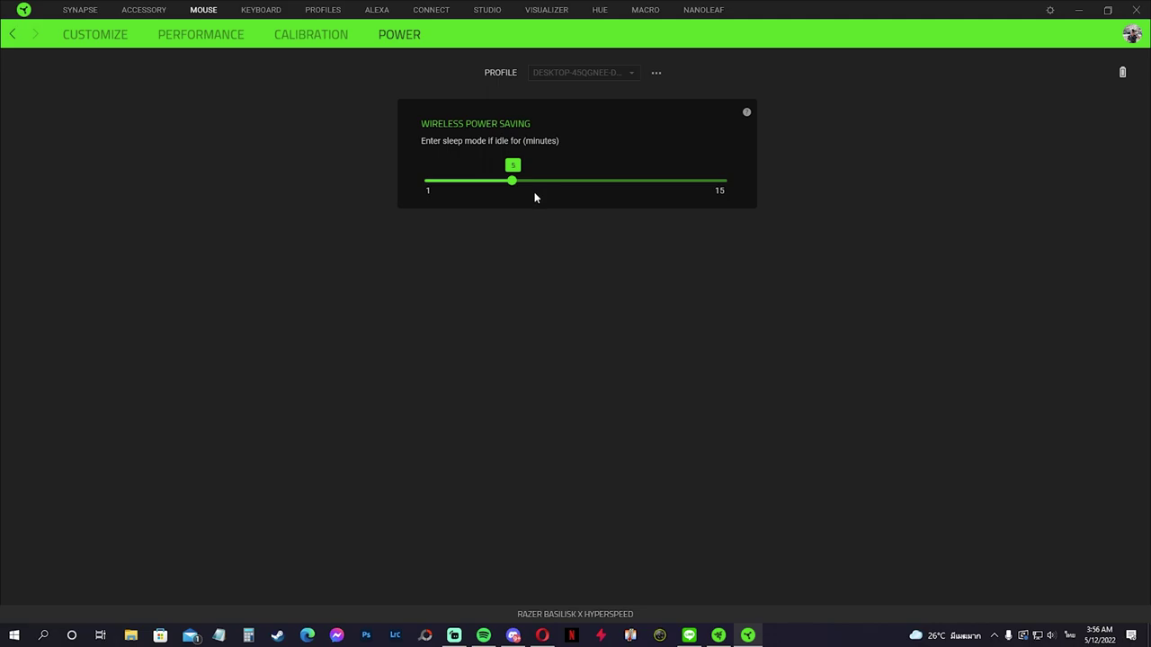
drag(510, 181, 796, 187)
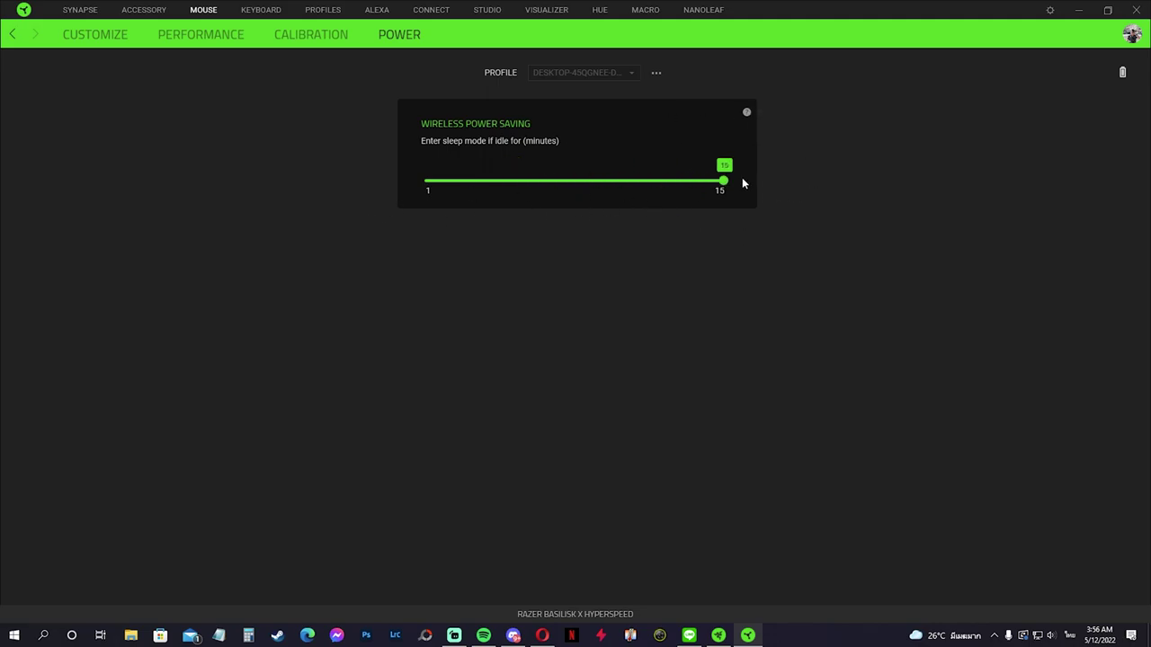
drag(725, 181, 492, 185)
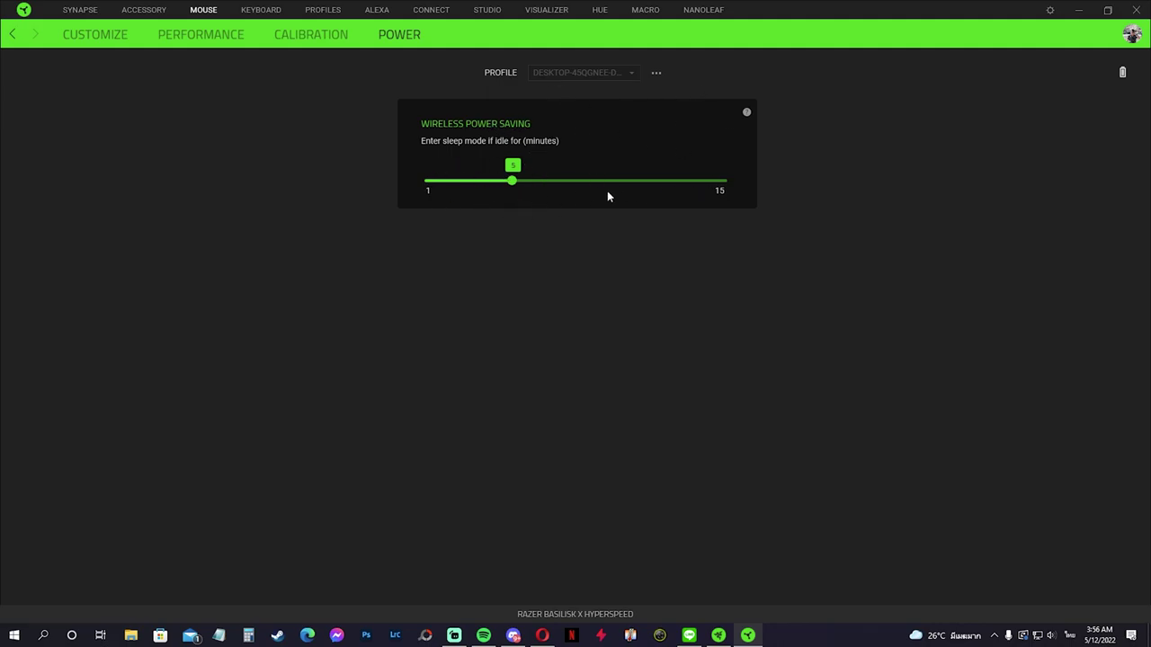
Step: Examine the mouse mat surfaces offered for preset calibration, from Razer Acari to Razer Vespula V2 Hard
click(310, 34)
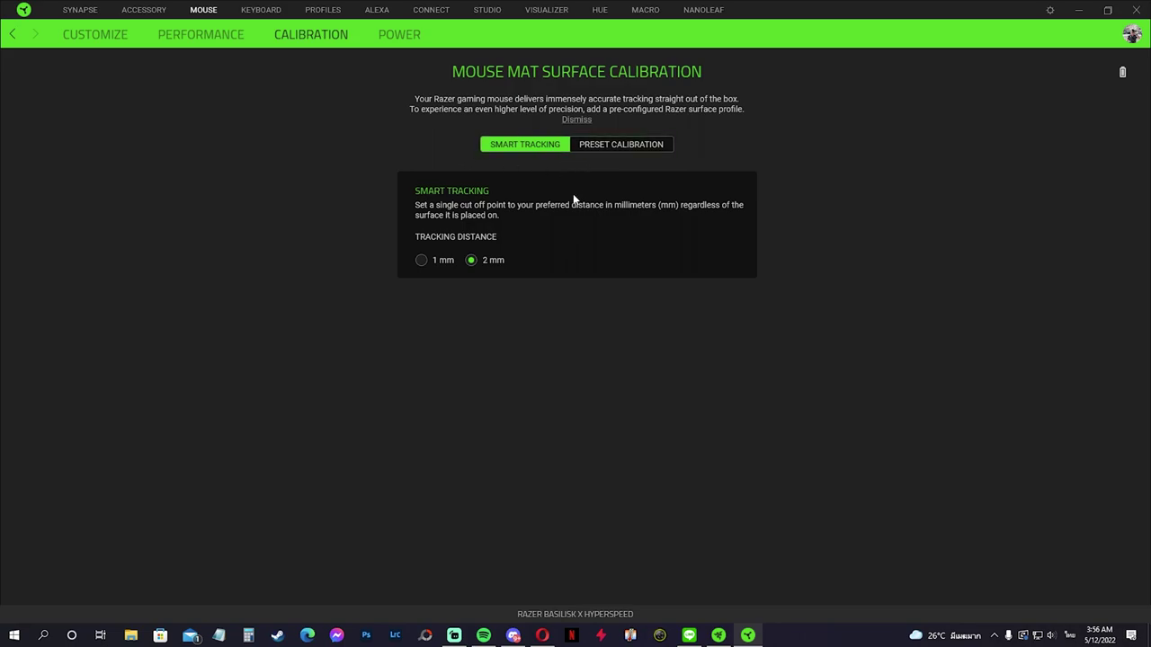
click(621, 145)
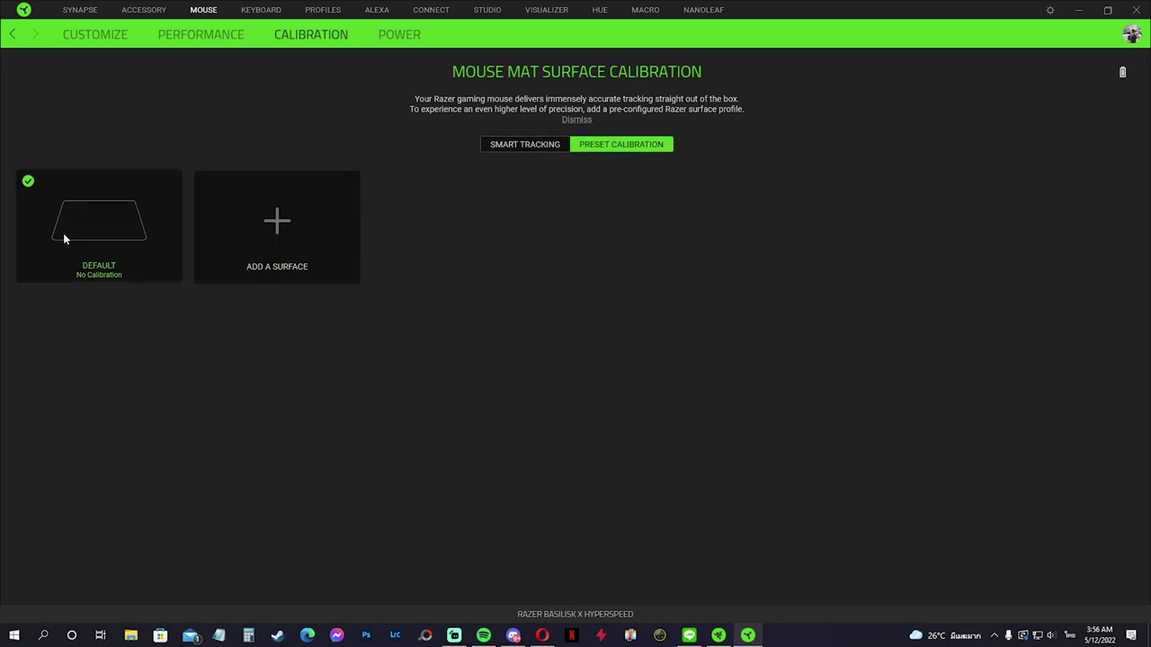
click(200, 243)
scroll(310, 305, down, 5)
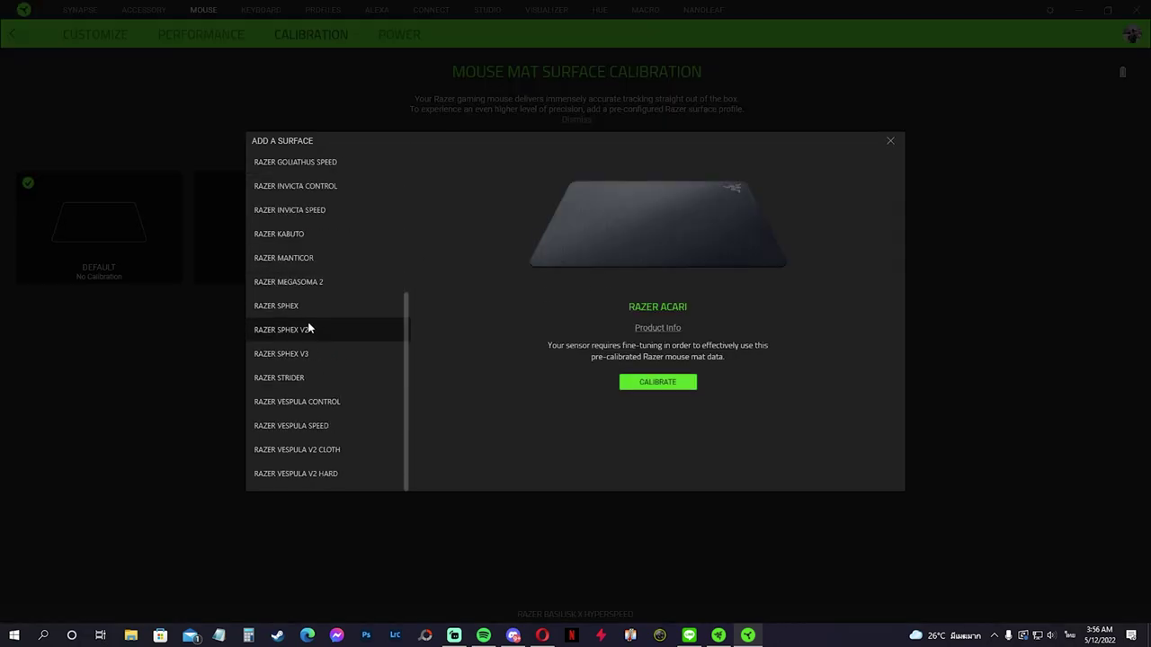
scroll(310, 445, up, 5)
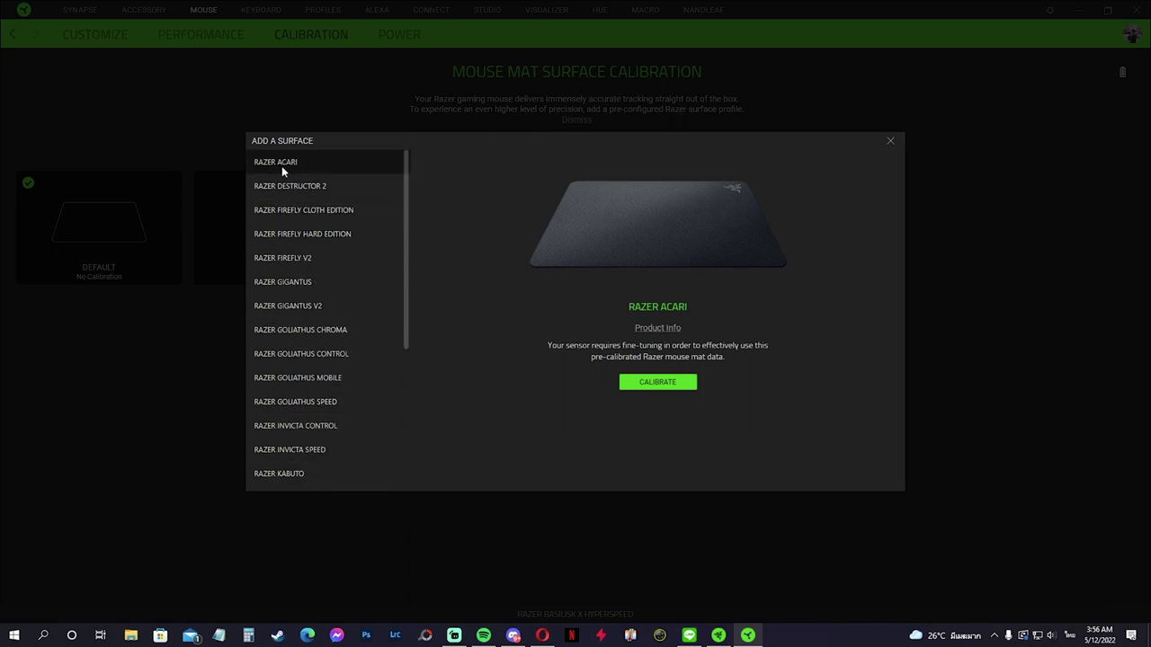
scroll(292, 442, down, 5)
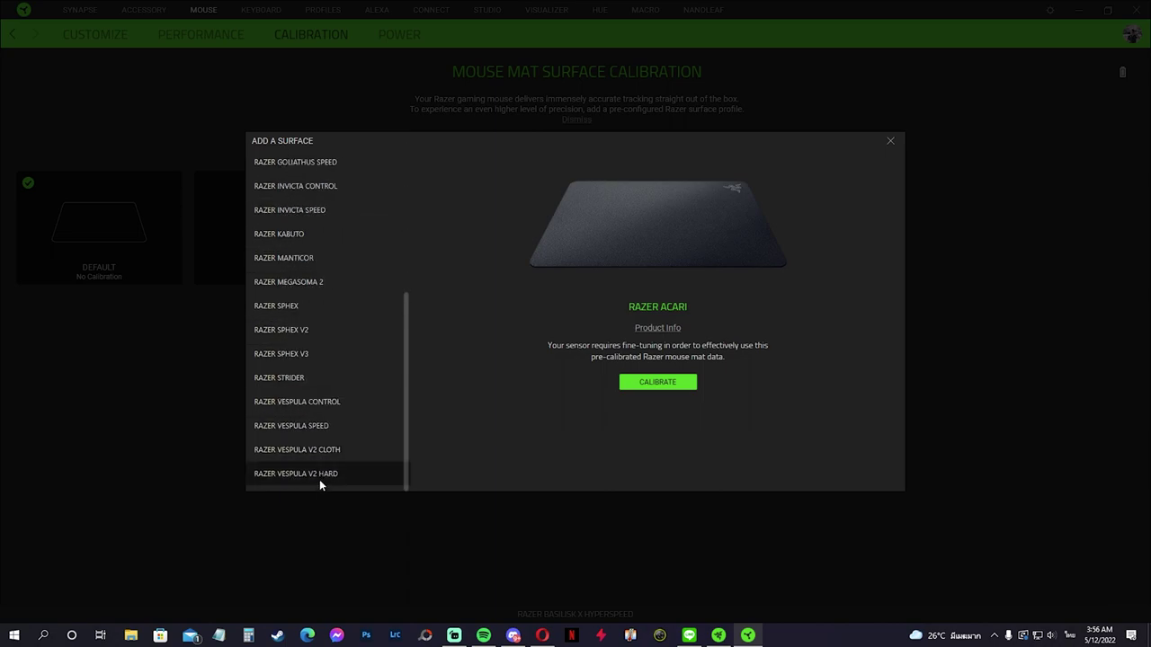
scroll(324, 469, up, 5)
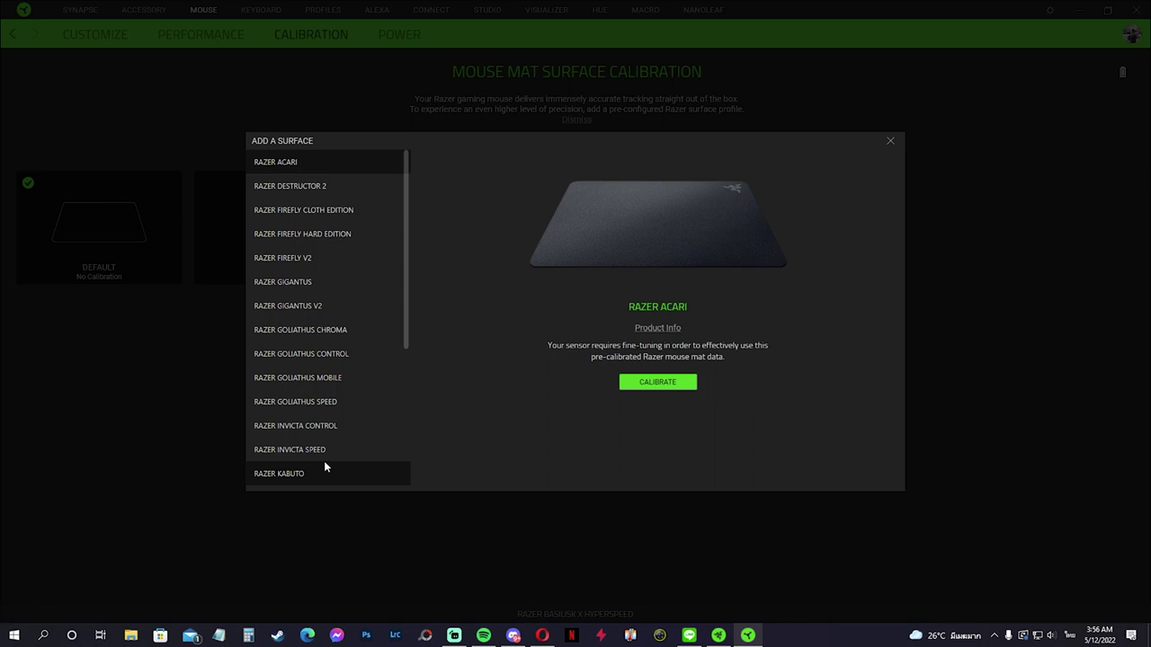
scroll(324, 464, down, 5)
scroll(323, 465, up, 5)
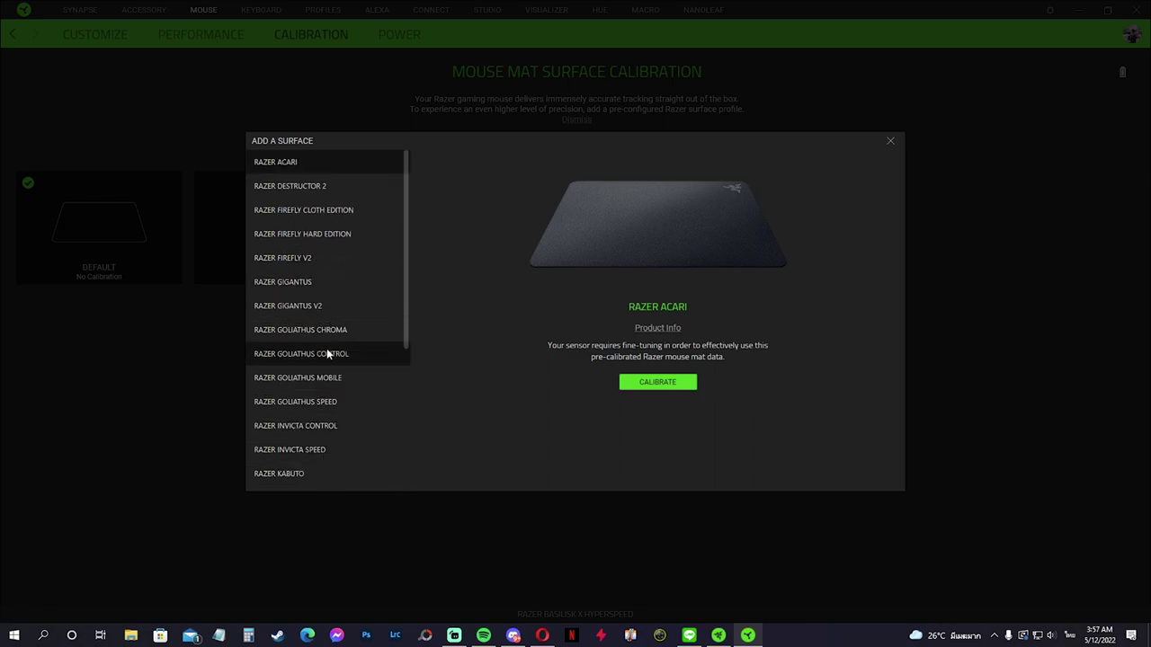
click(141, 359)
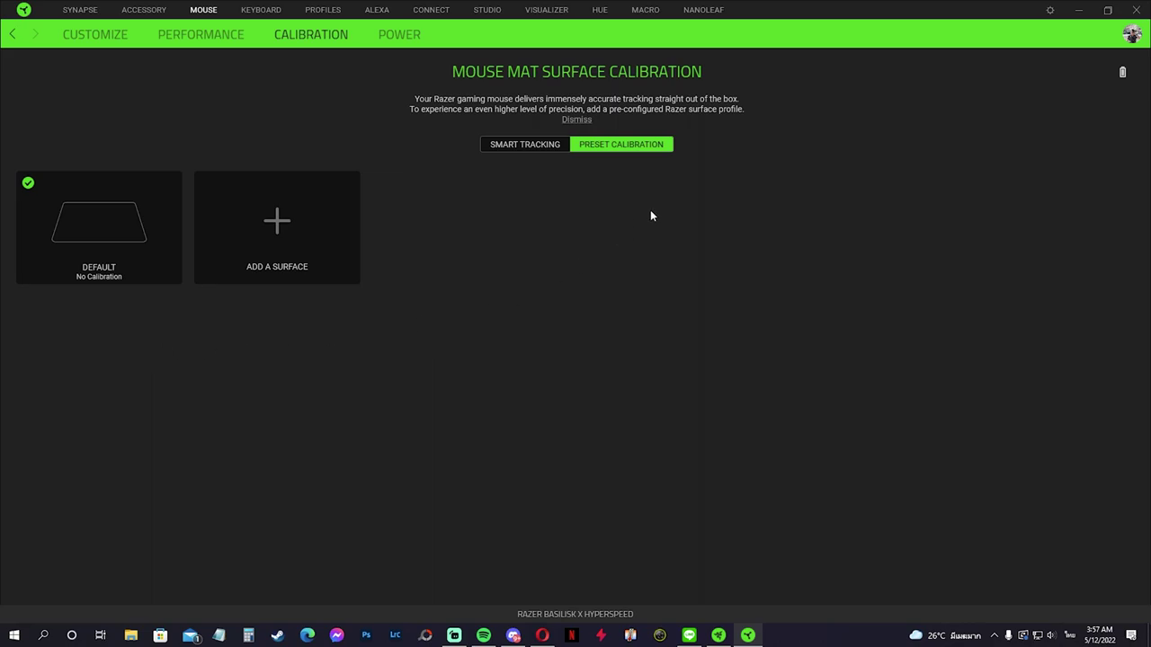
Step: Calibrate the mouse for the Razer Acari preset surface, remove that surface again and return to Smart Tracking
click(290, 265)
scroll(323, 396, down, 5)
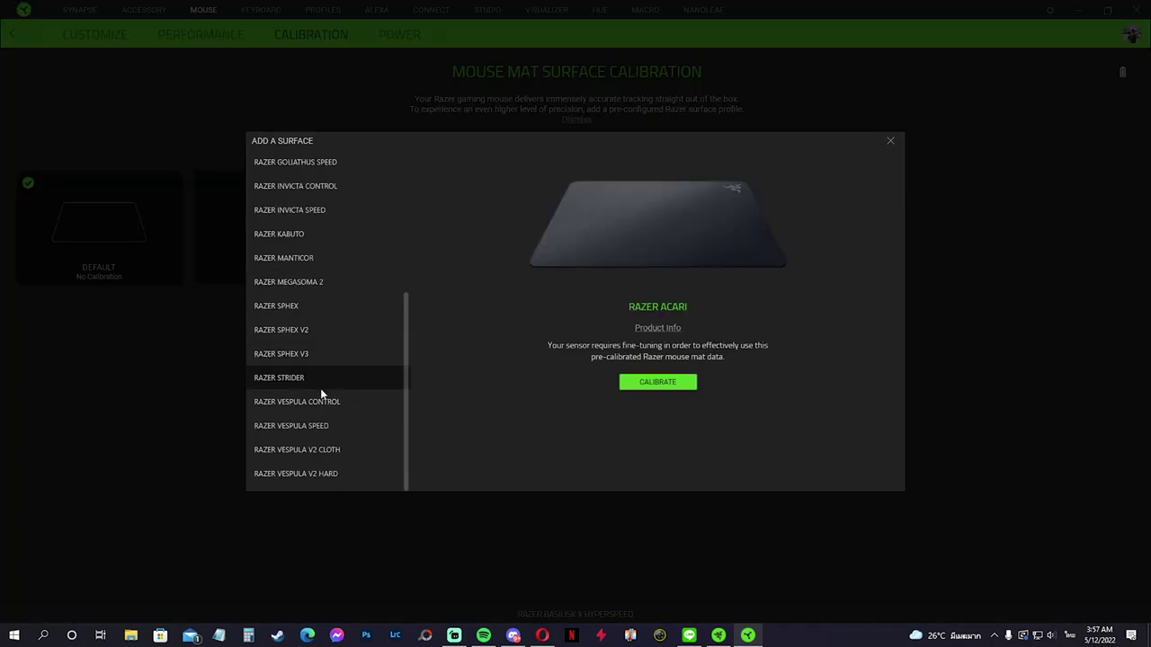
scroll(330, 402, up, 5)
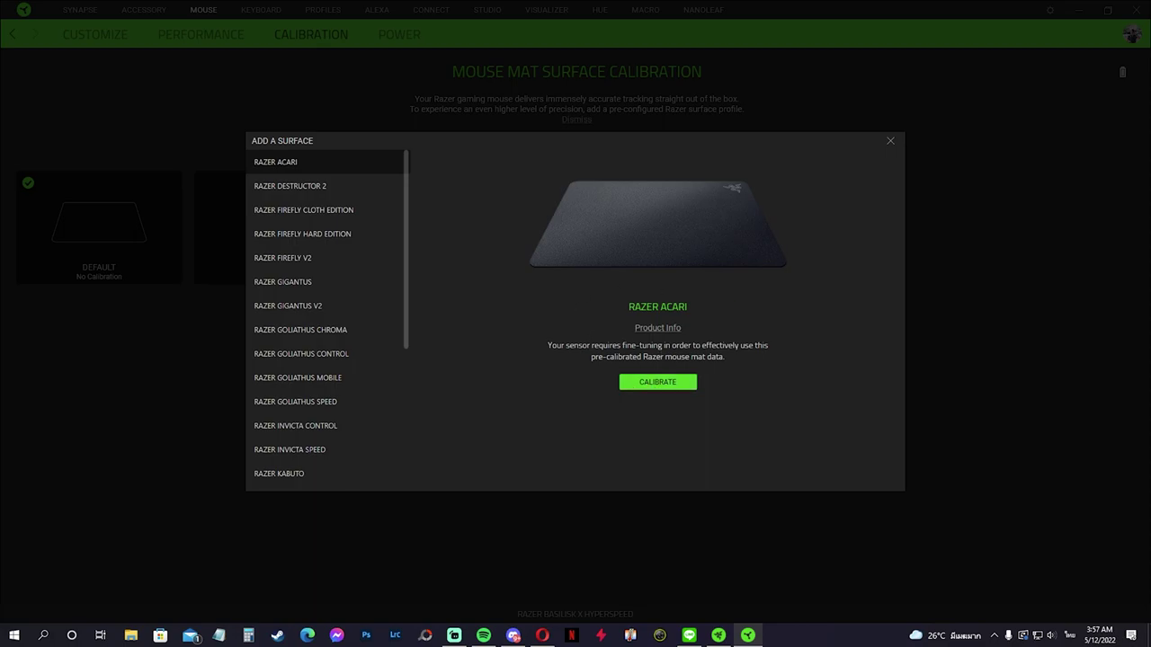
click(650, 379)
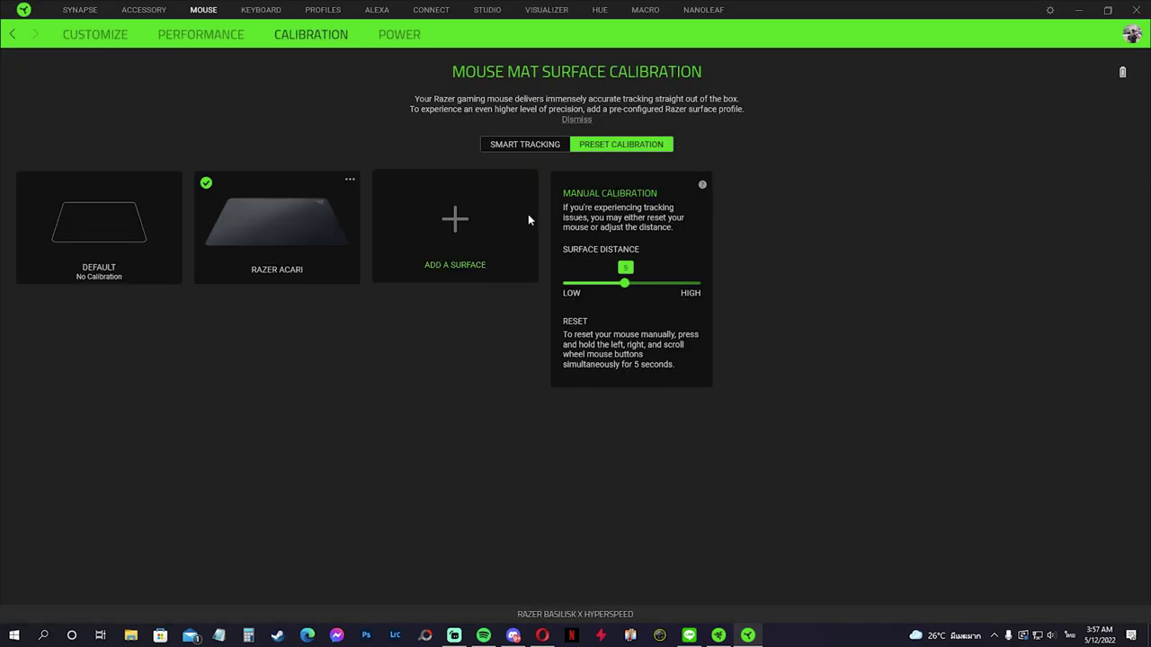
click(315, 202)
click(350, 179)
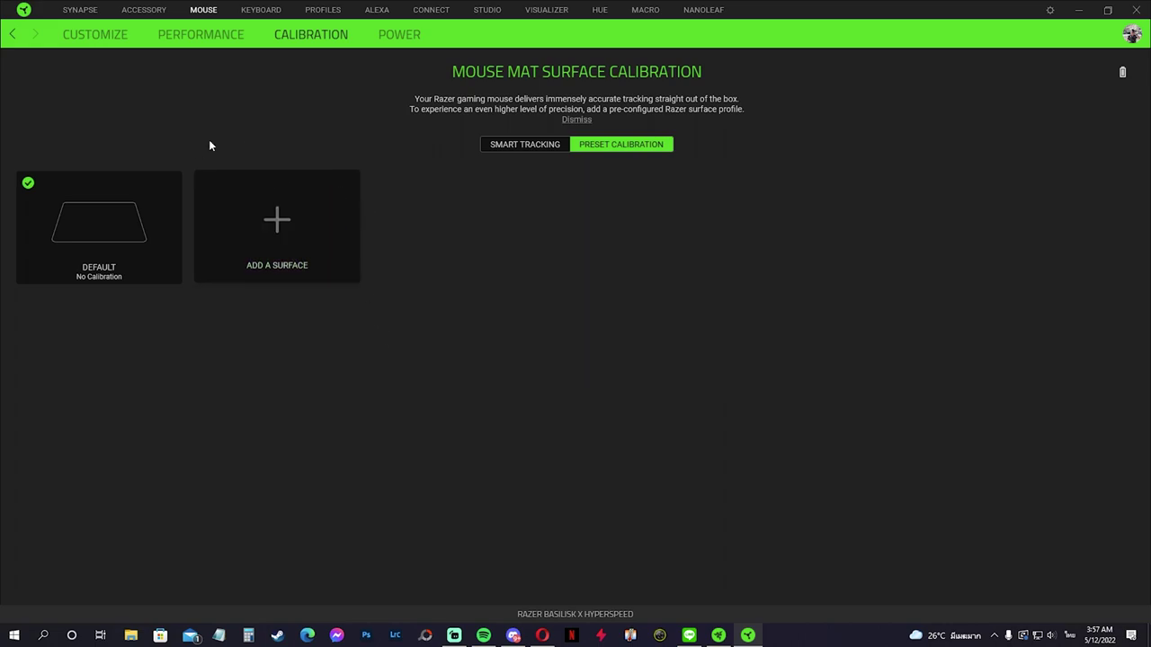
click(505, 142)
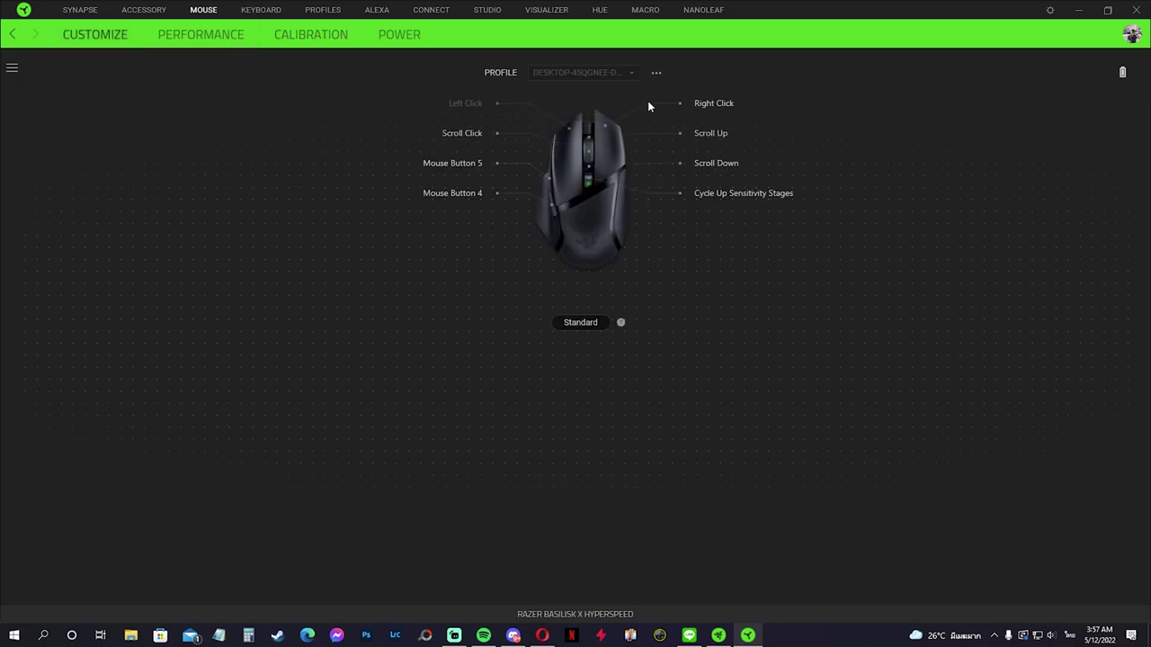
Step: Examine the profile options, including the local and cloud sources for importing a profile
click(657, 73)
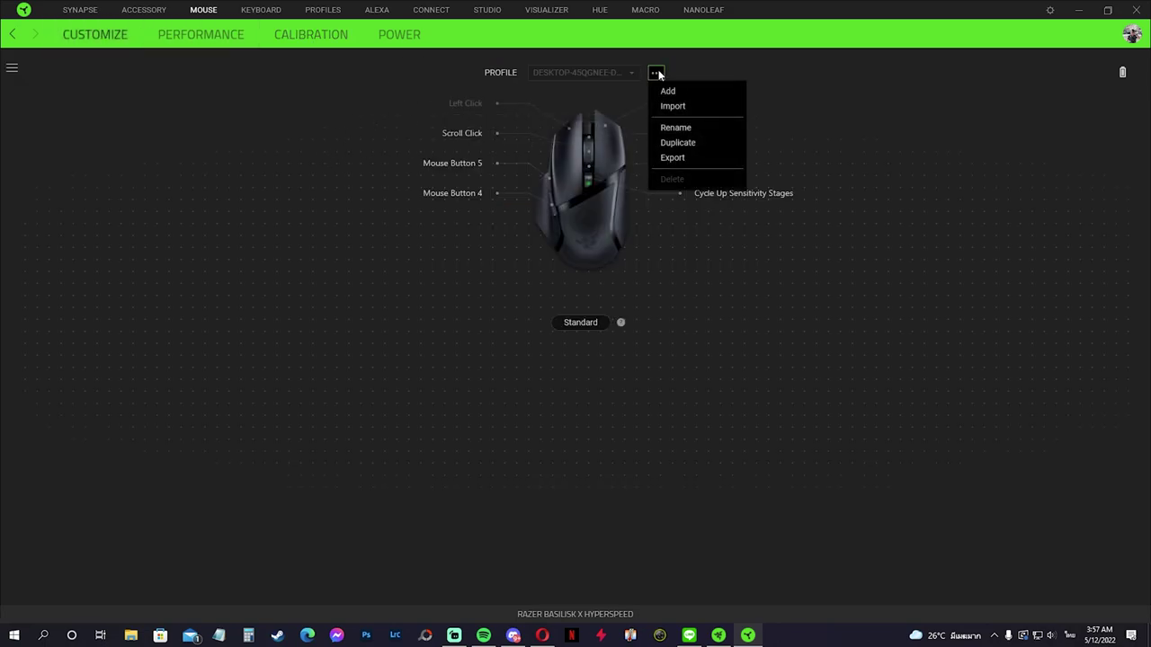
click(688, 107)
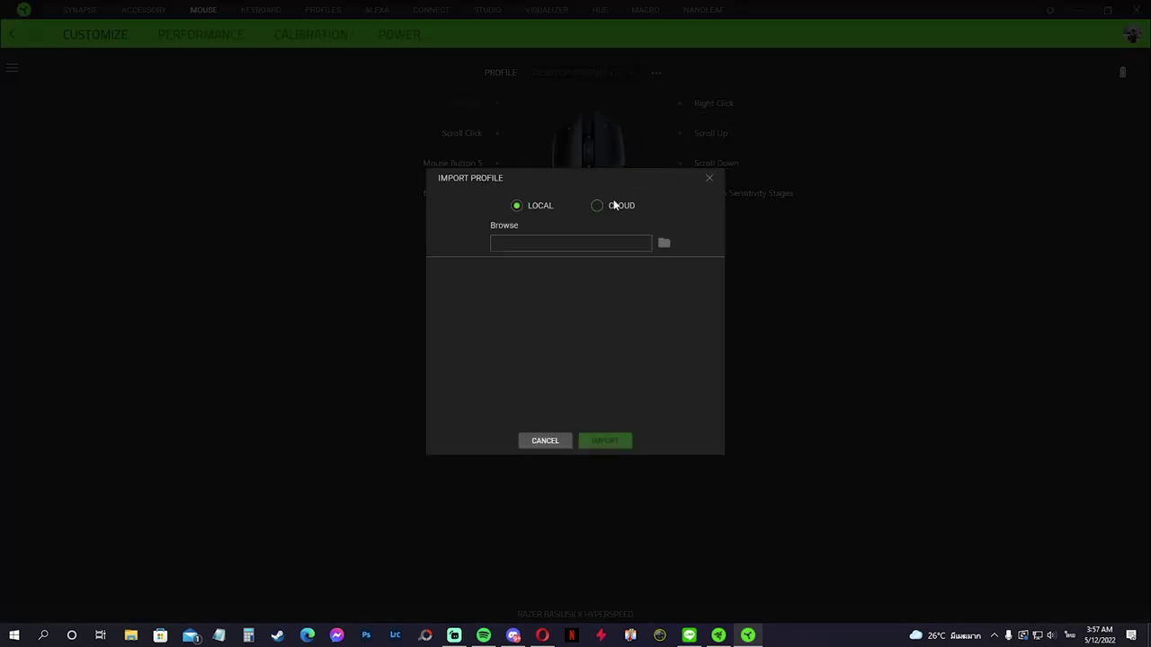
click(596, 205)
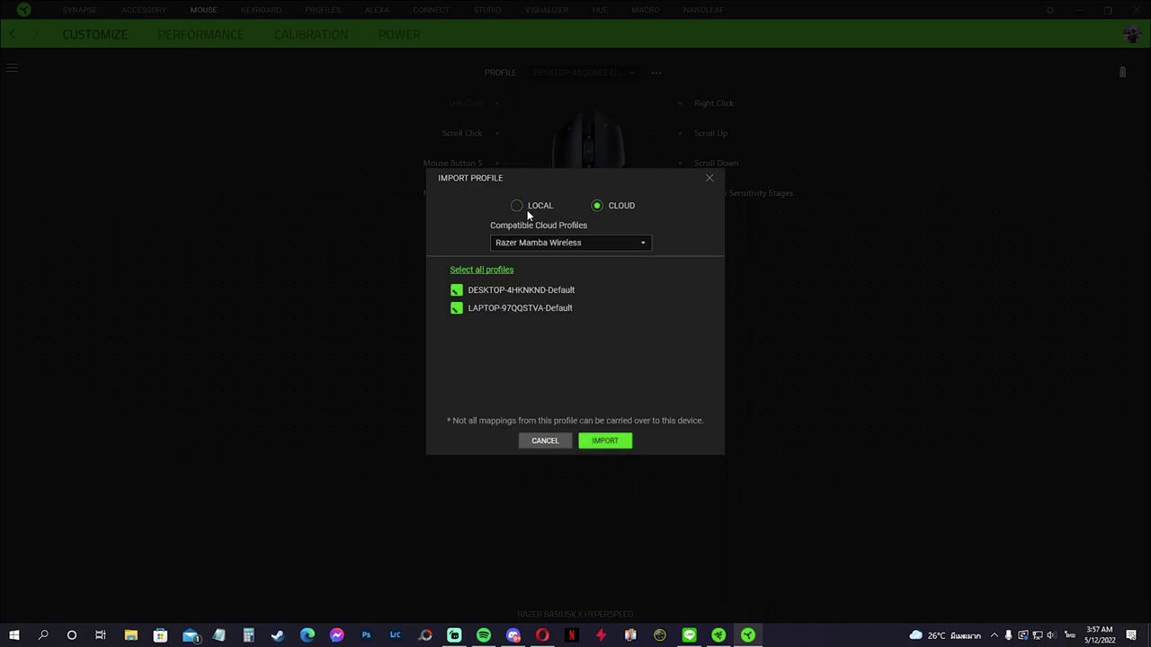
click(305, 34)
click(202, 36)
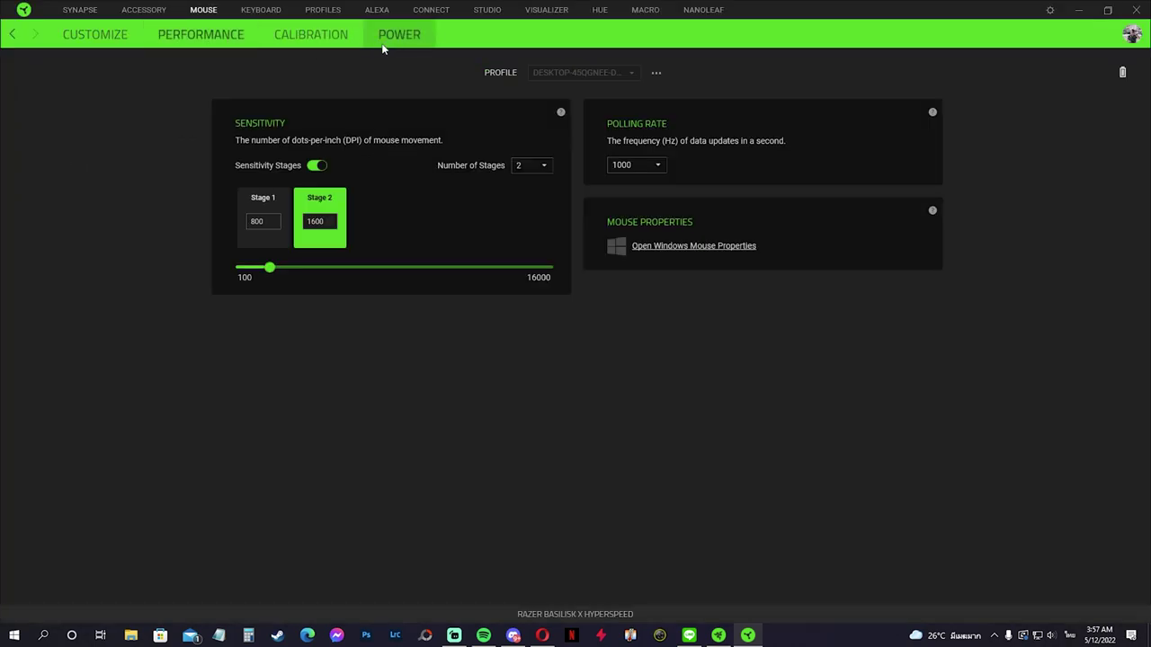
click(656, 73)
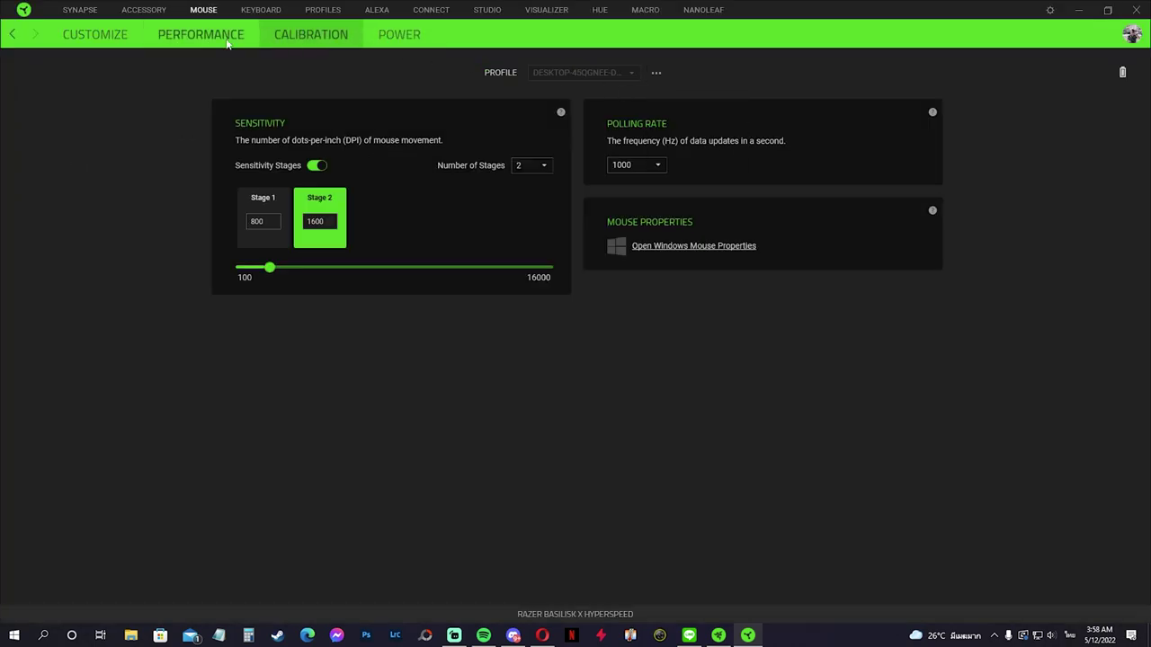
Step: Switch the mouse button mappings to Hypershift and back to Standard, and return to the sensitivity settings
click(90, 40)
click(582, 324)
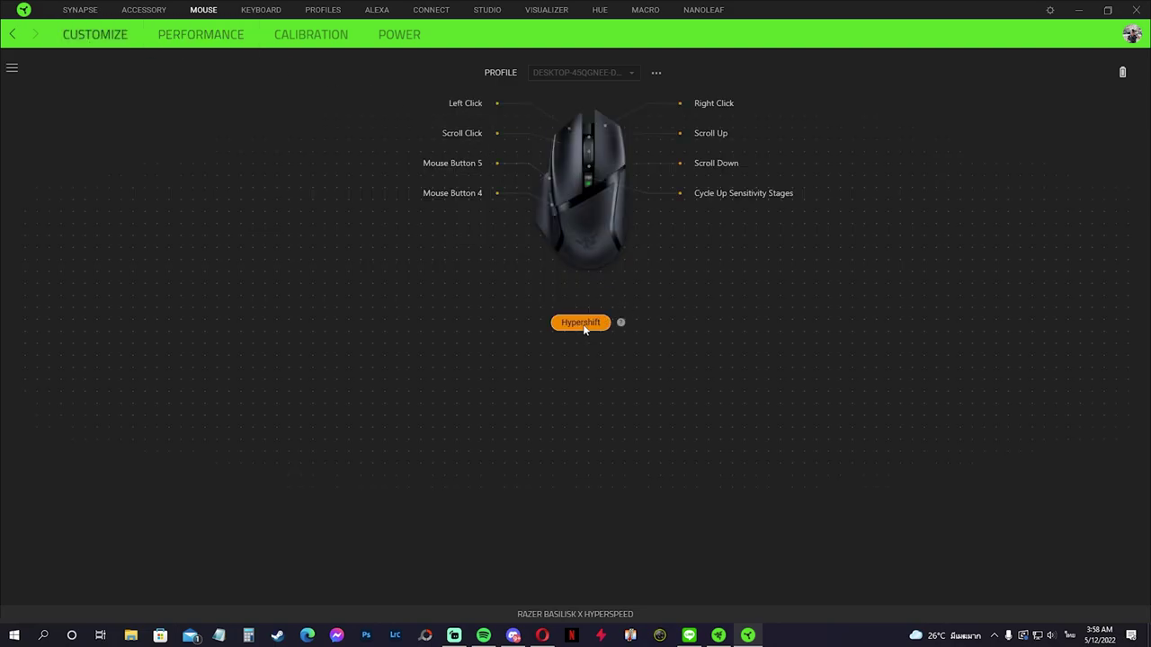
click(589, 326)
click(658, 73)
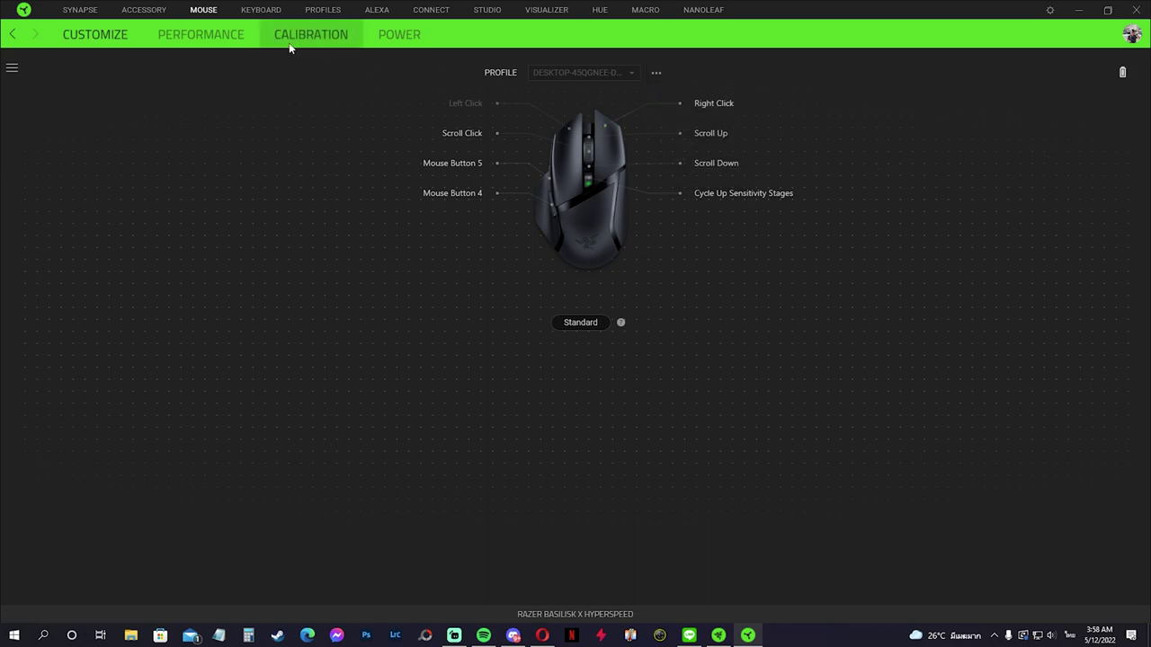
click(201, 36)
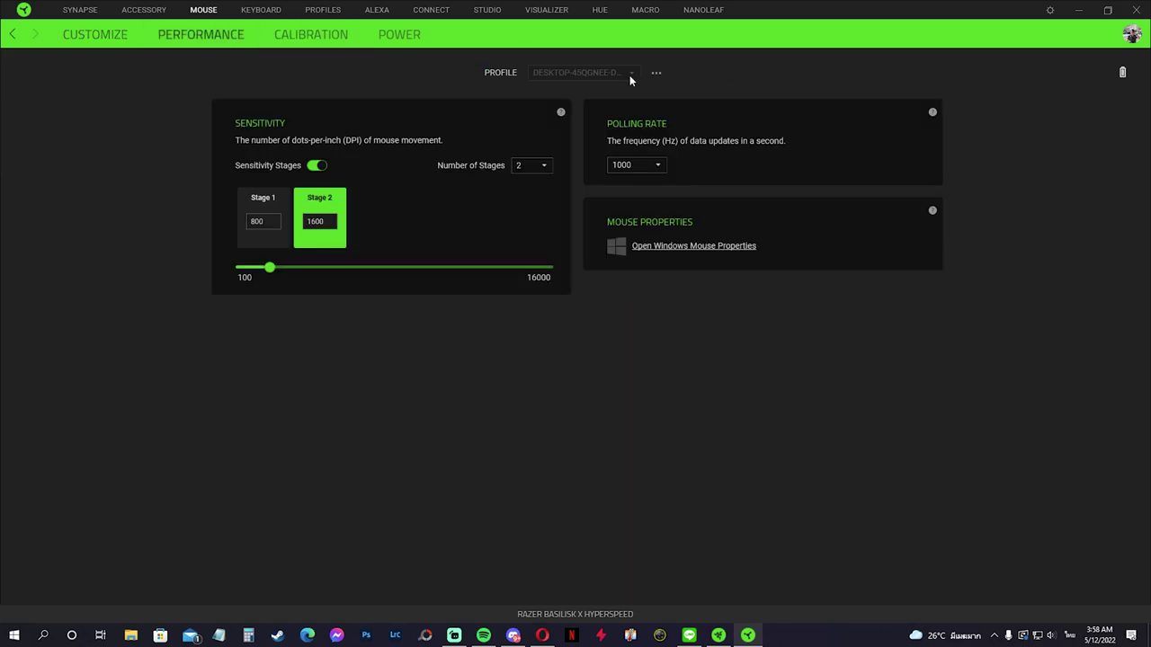